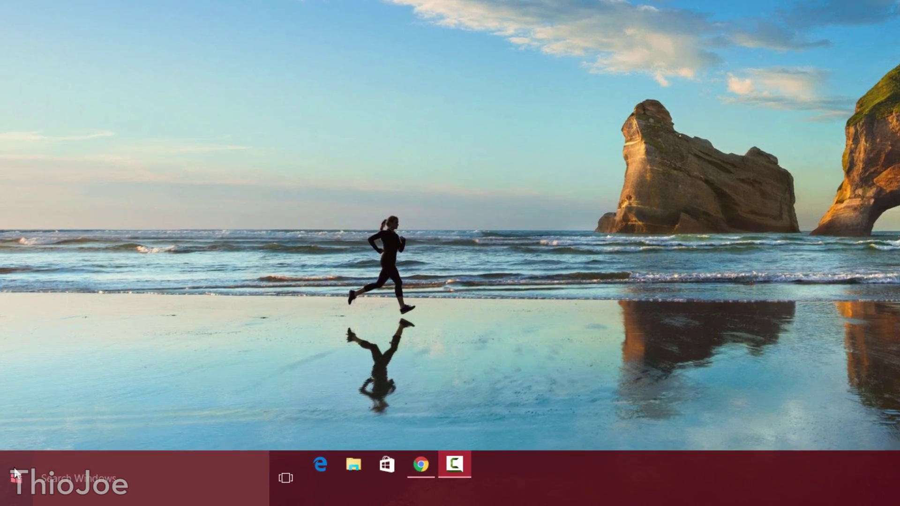
# Step: Launch System Configuration by searching 'msconfig' from the Start menu
pyautogui.click(14, 479)
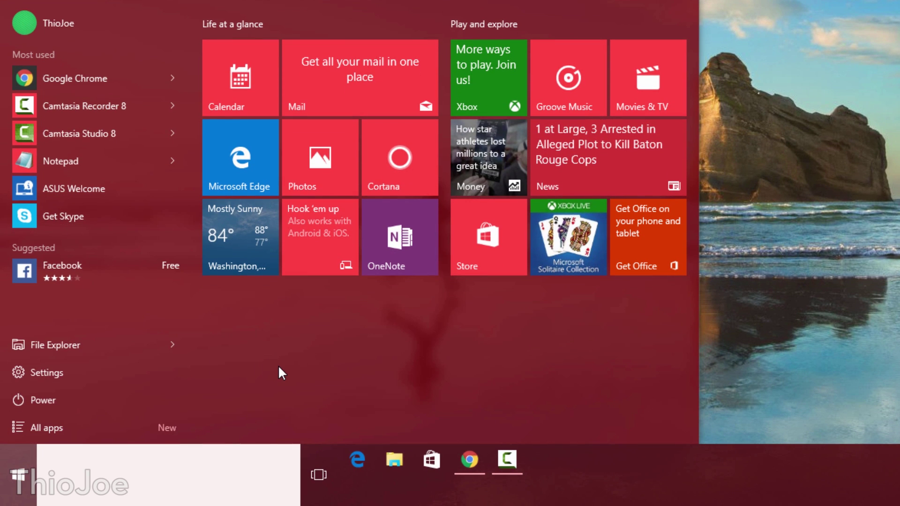
pyautogui.write('msconfig')
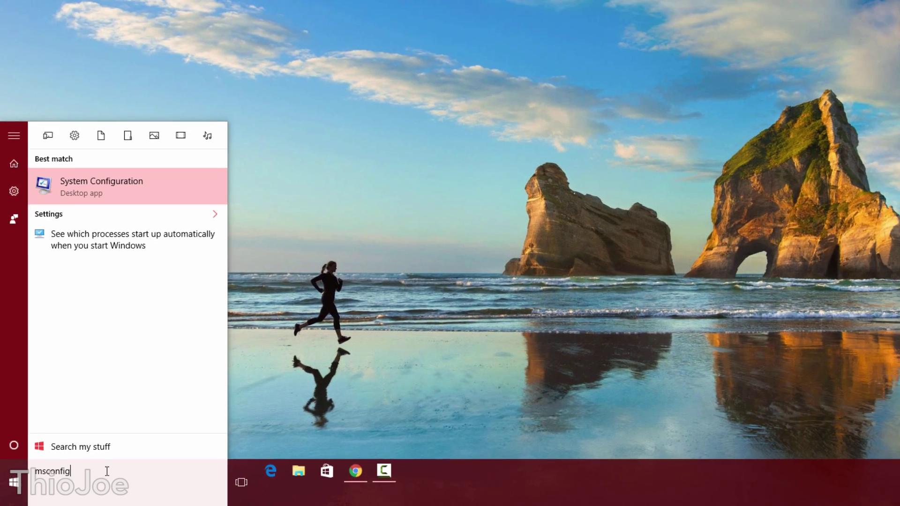
pyautogui.press('Return')
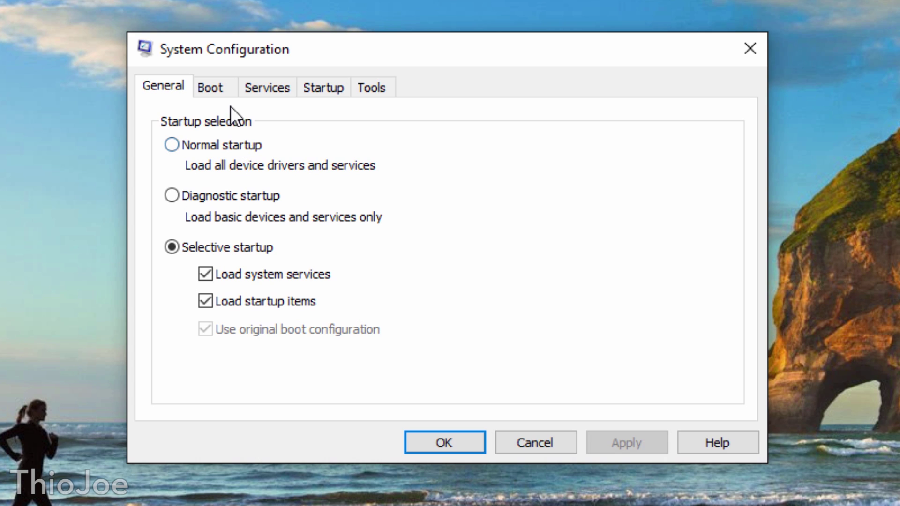
# Step: Open the Advanced options dialog from System Configuration's Boot tab
pyautogui.click(221, 90)
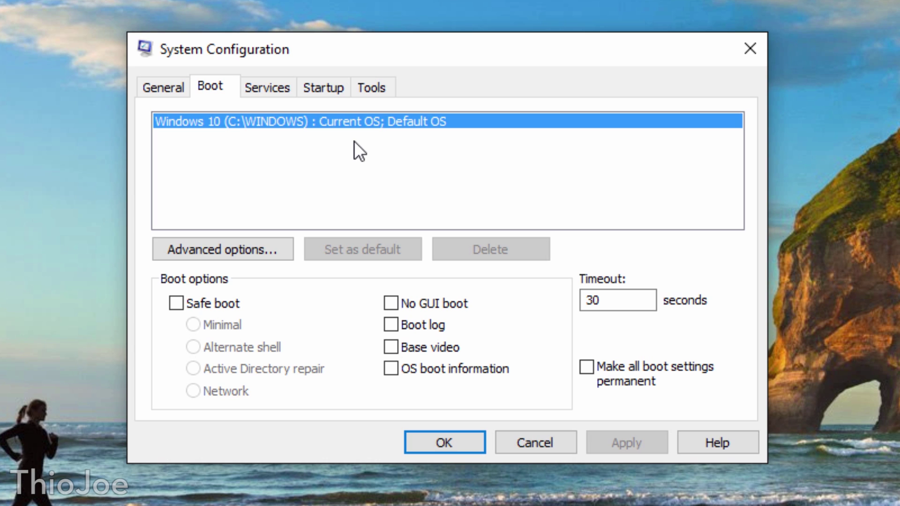
pyautogui.click(214, 250)
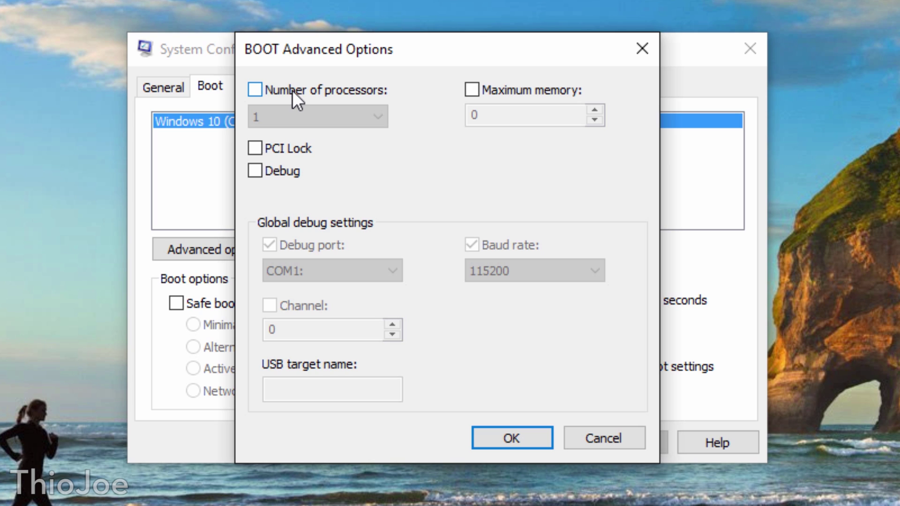
# Step: Enable the Number of processors limit and view its counts, which go up to 16
pyautogui.click(292, 90)
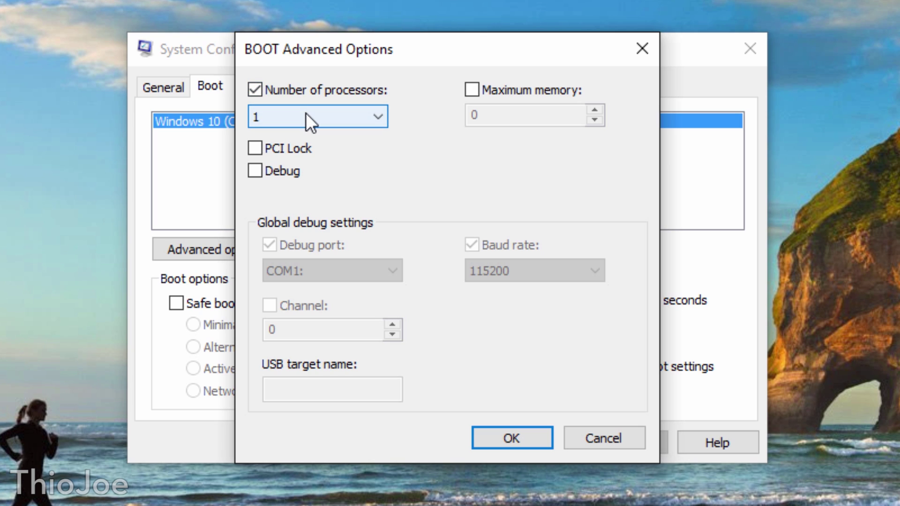
pyautogui.click(305, 113)
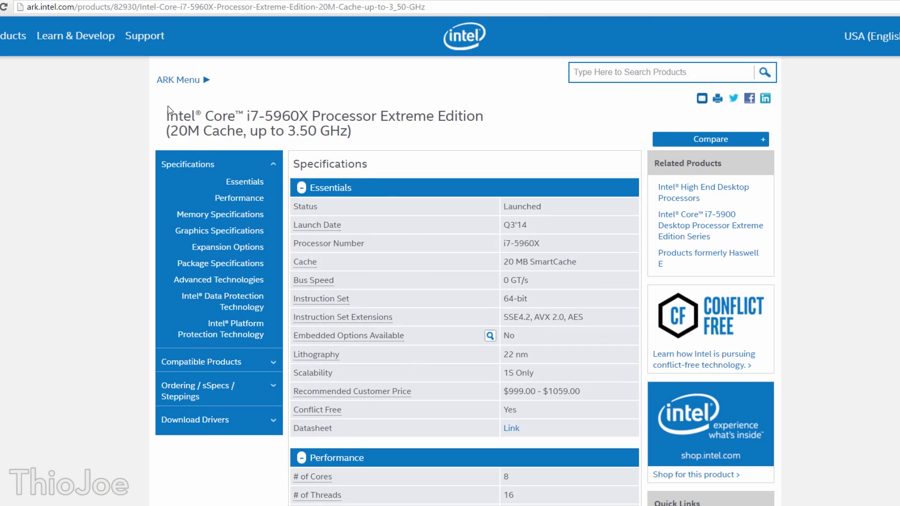
pyautogui.scroll(-3, 405, 175)
pyautogui.scroll(-2, 406, 177)
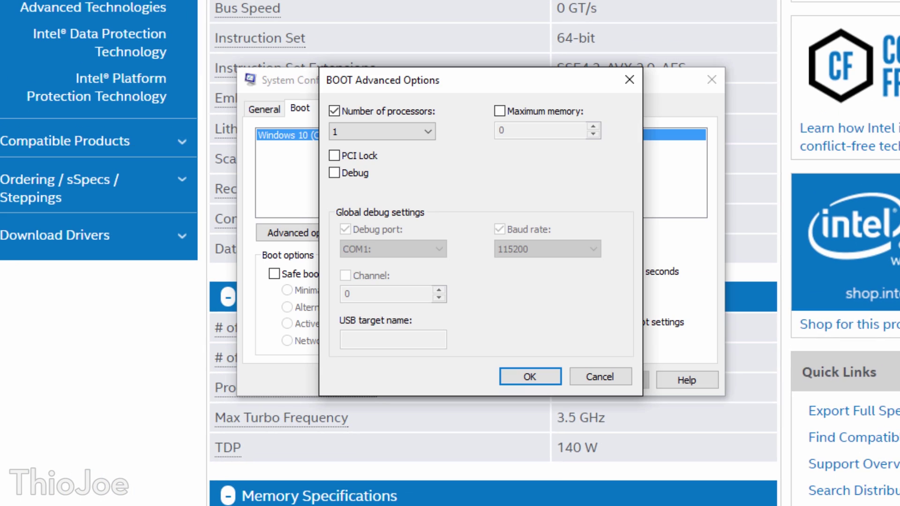
# Step: Choose 16 processors after checking the i7-5960X's 16-thread spec
pyautogui.click(386, 133)
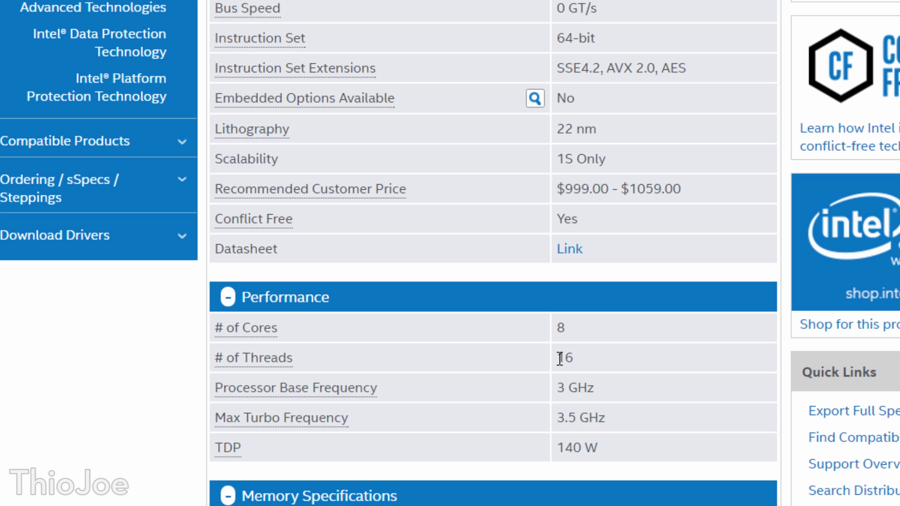
pyautogui.moveTo(560, 359); pyautogui.dragTo(580, 358)
pyautogui.click(383, 132)
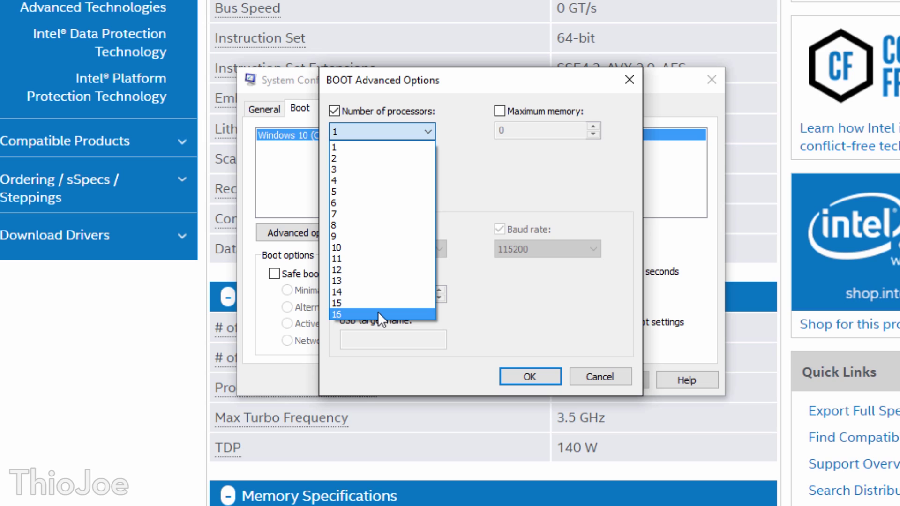
pyautogui.click(378, 315)
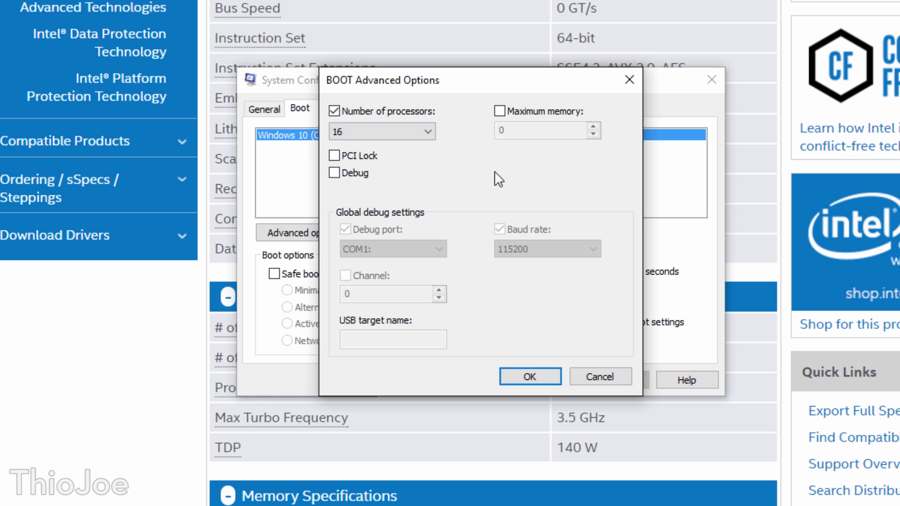
# Step: Confirm both dialogs with OK and exit without restarting
pyautogui.click(527, 376)
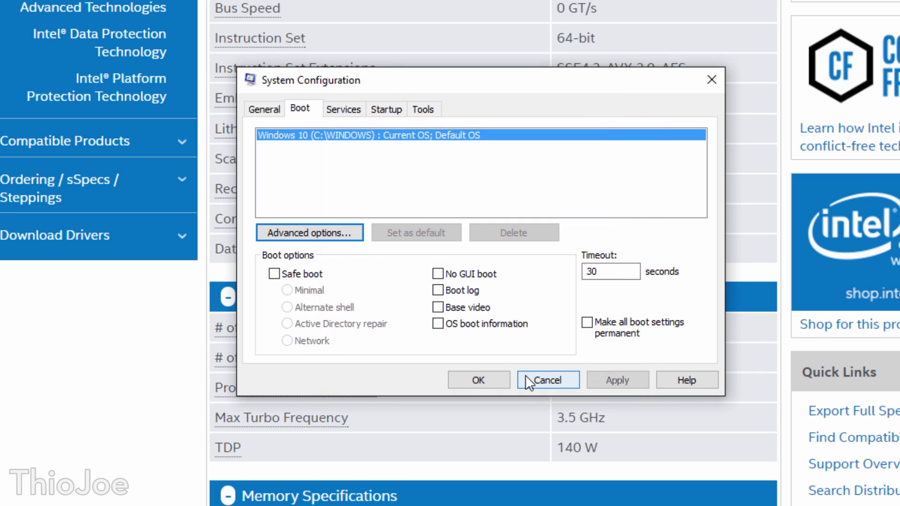
pyautogui.click(479, 379)
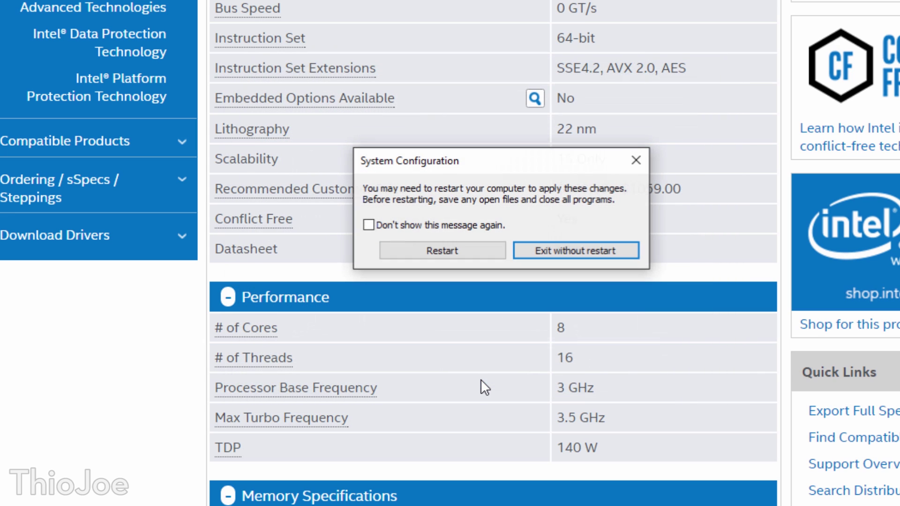
pyautogui.click(549, 251)
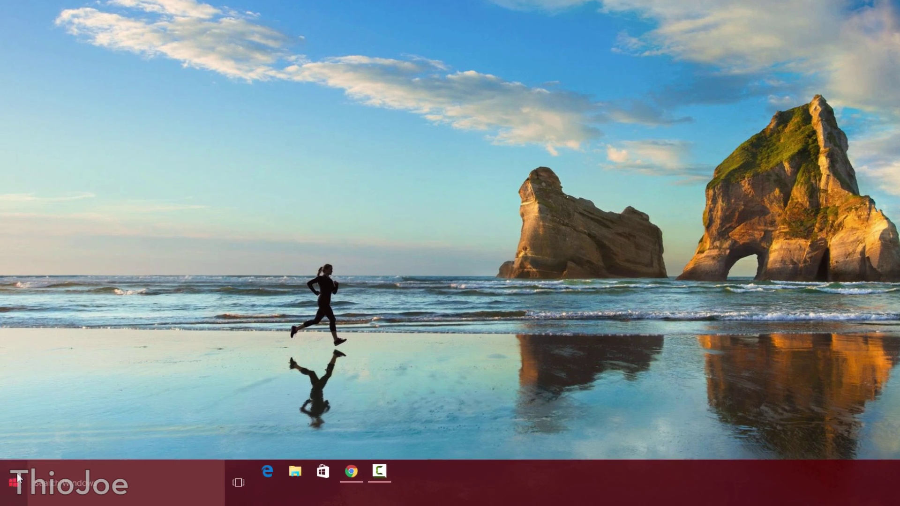
# Step: Launch Performance Monitor from Windows Administrative Tools in the All apps list
pyautogui.click(13, 485)
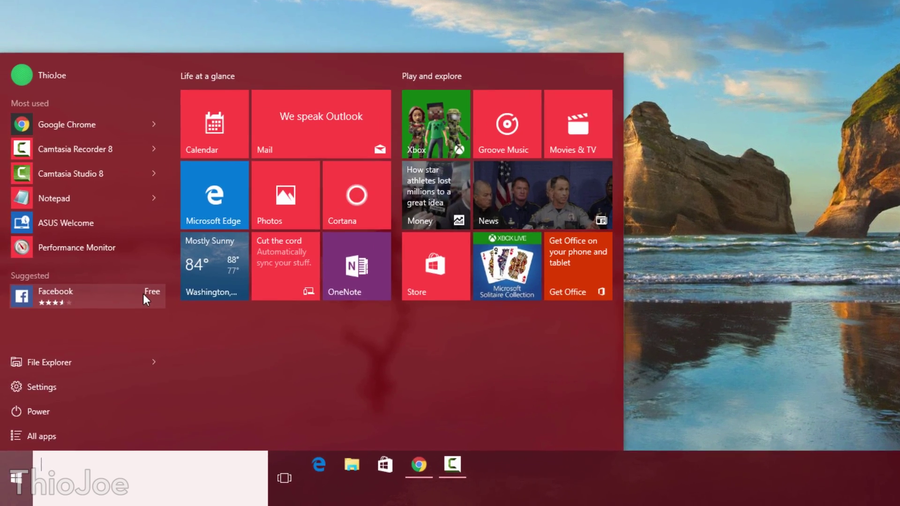
pyautogui.click(119, 428)
pyautogui.moveTo(184, 64); pyautogui.dragTo(181, 401)
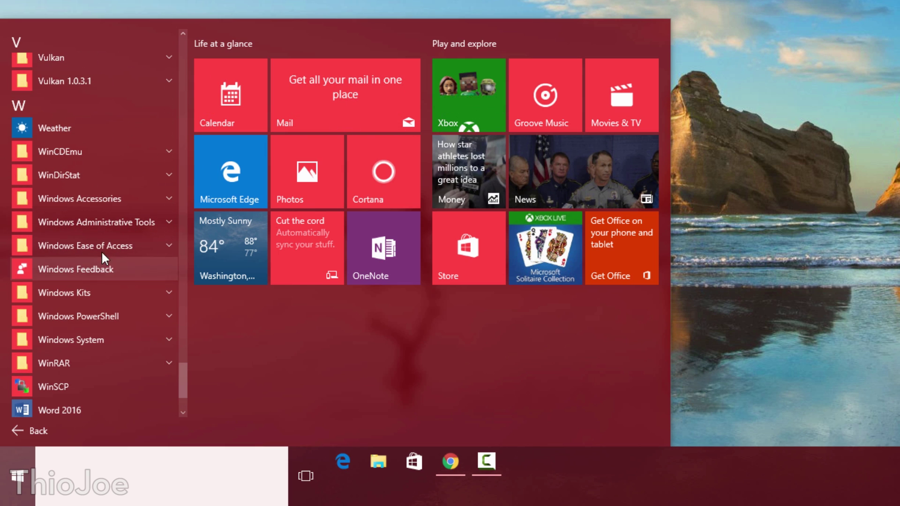
pyautogui.click(101, 231)
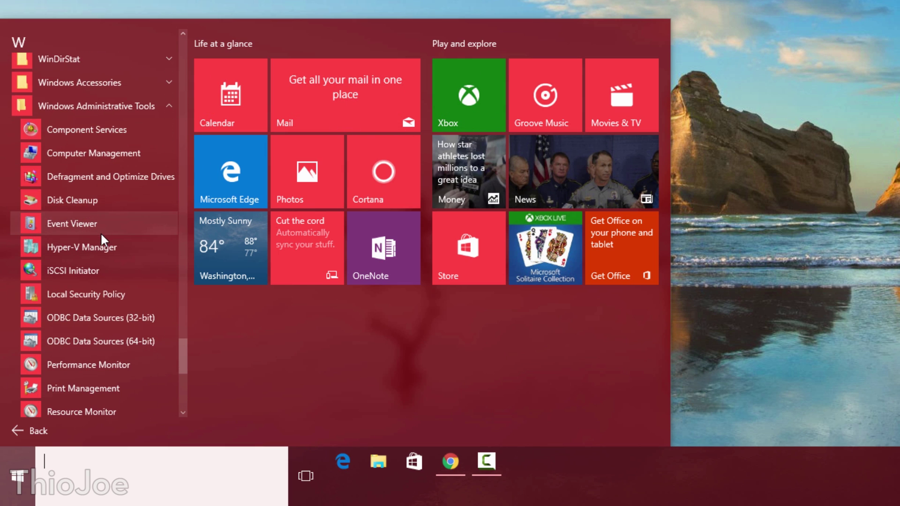
pyautogui.rightClick(87, 251)
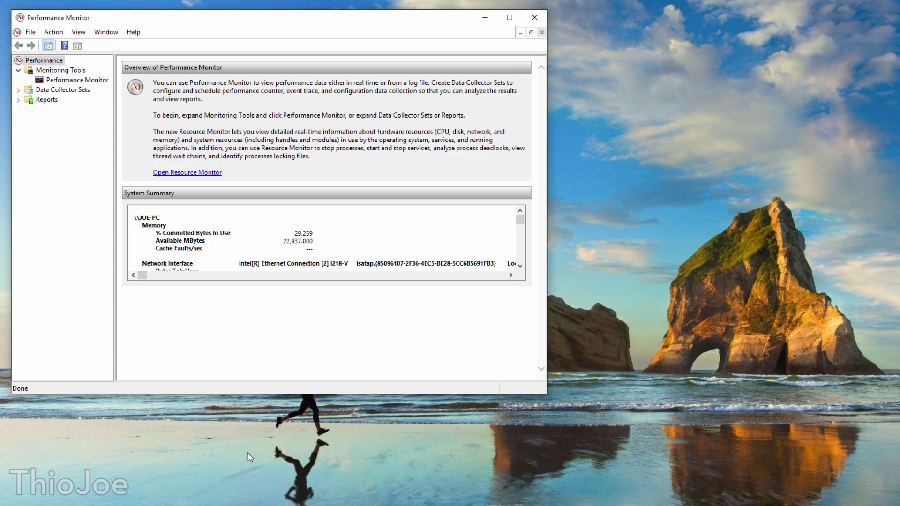
# Step: Center the window and expand Data Collector Sets to the empty User Defined folder
pyautogui.moveTo(179, 18); pyautogui.dragTo(327, 67)
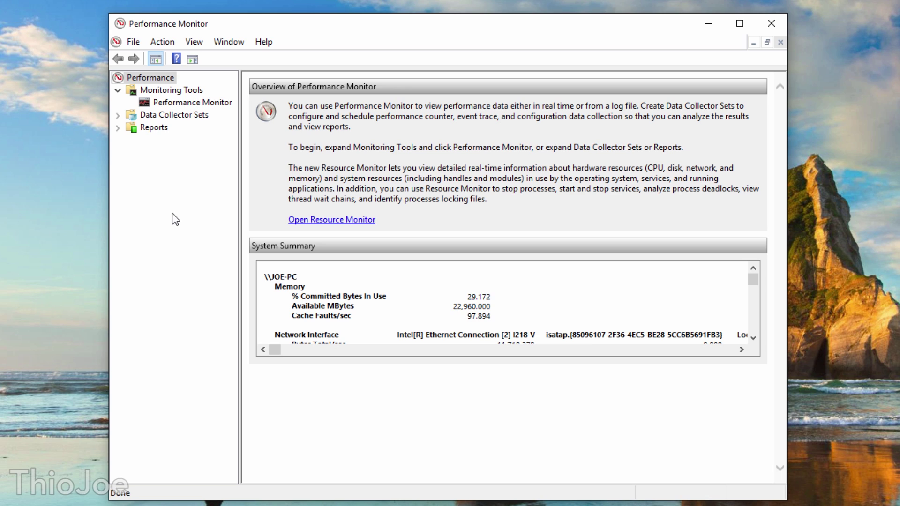
pyautogui.click(118, 115)
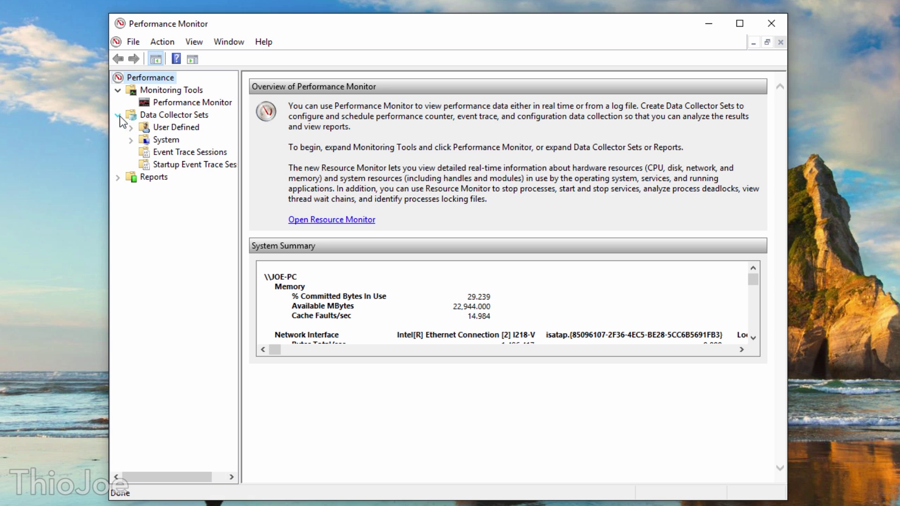
pyautogui.click(160, 127)
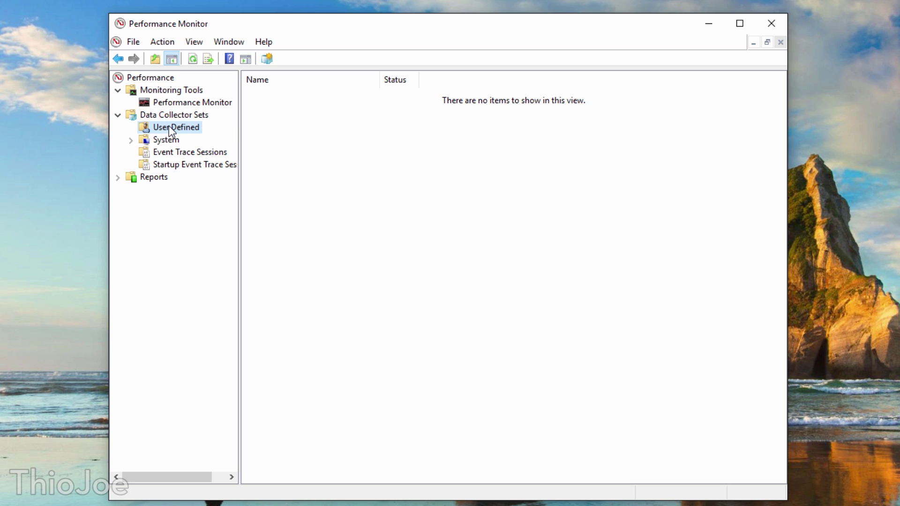
# Step: Build a manual data collector set named CPU that logs performance counters, reaching Add Counters
pyautogui.rightClick(339, 152)
pyautogui.moveTo(392, 161)
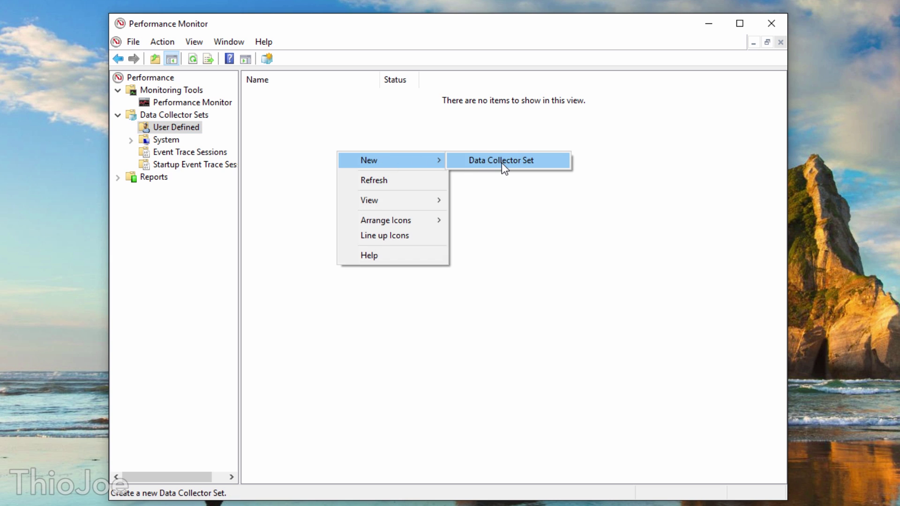
pyautogui.click(502, 163)
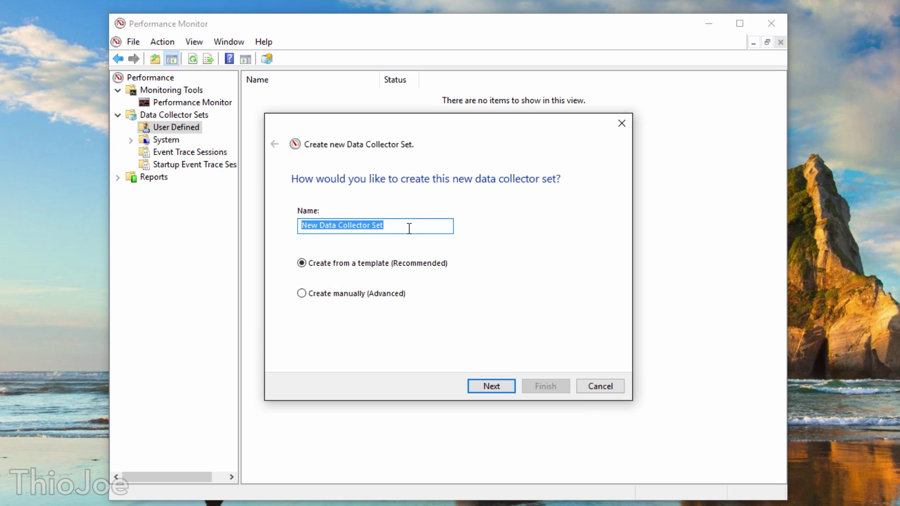
pyautogui.write('C')
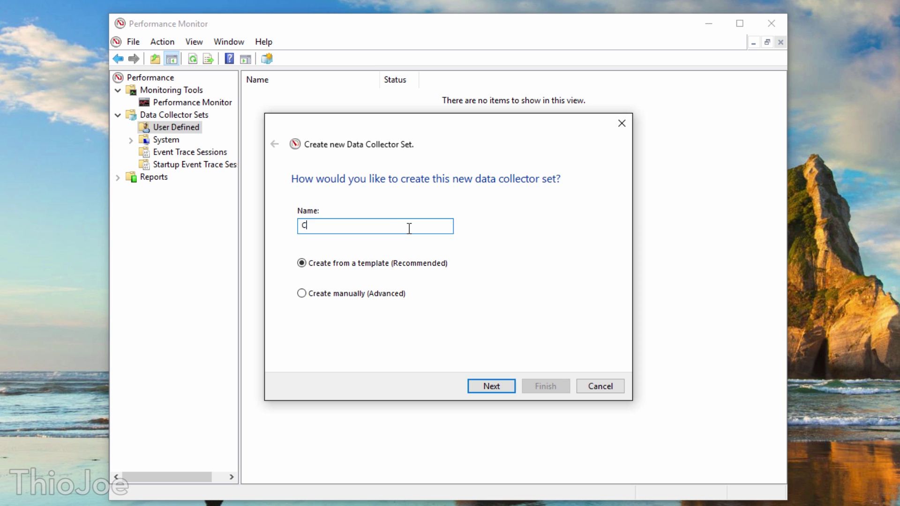
pyautogui.write('PU')
pyautogui.click(314, 296)
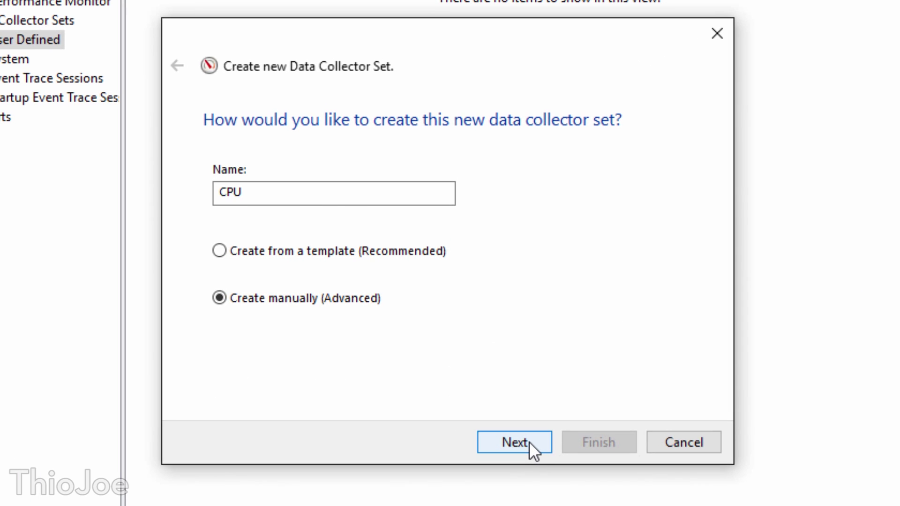
pyautogui.click(530, 442)
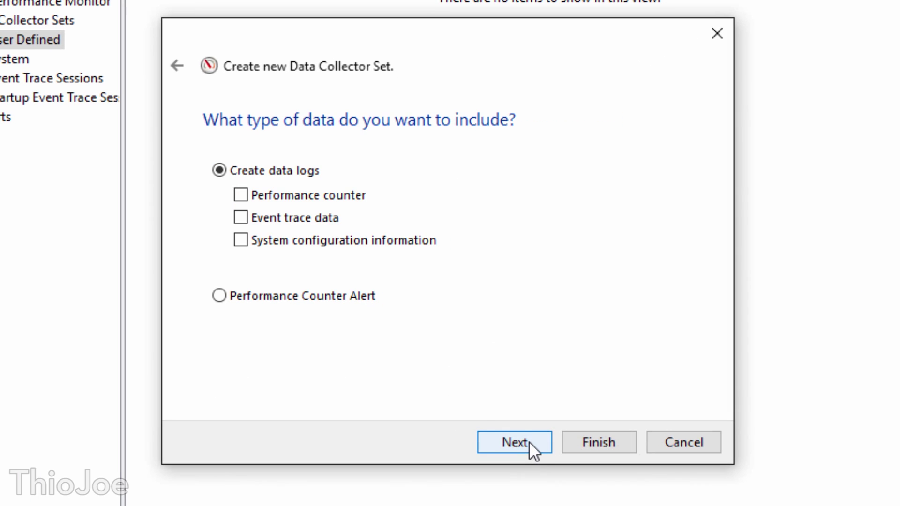
pyautogui.click(269, 196)
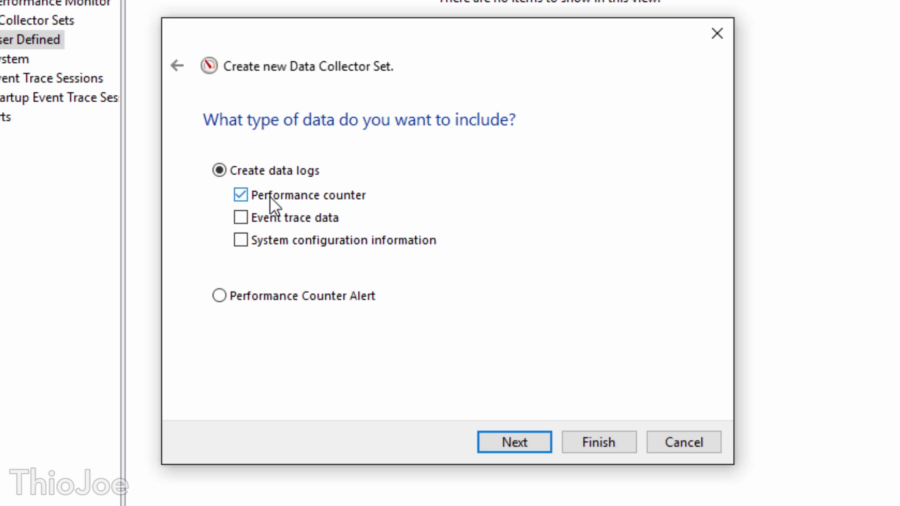
pyautogui.click(514, 444)
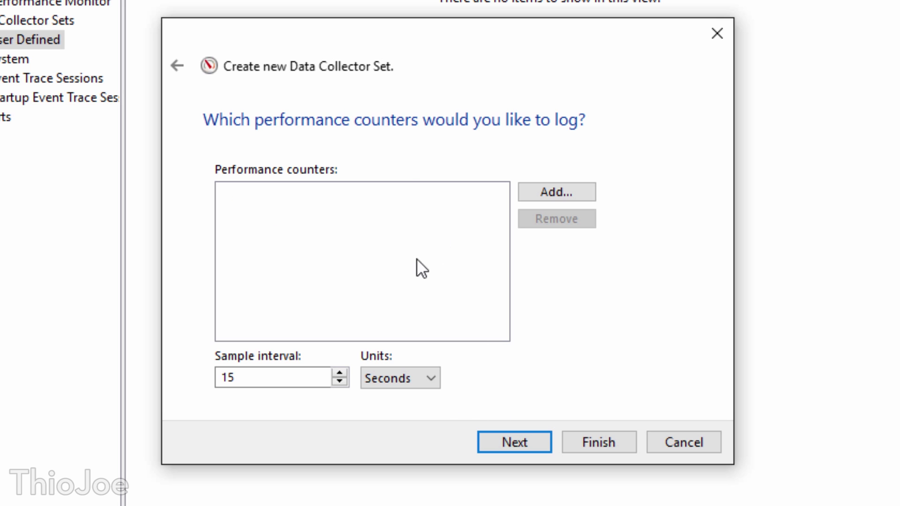
pyautogui.click(538, 193)
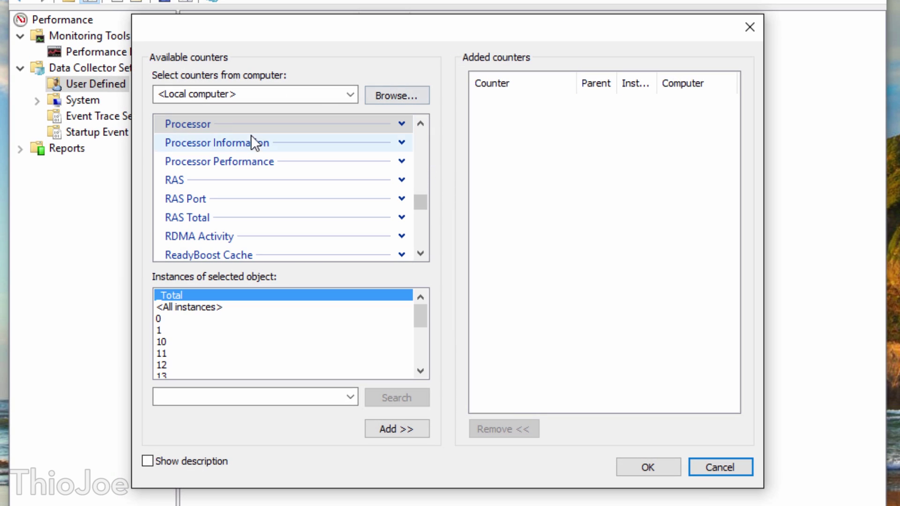
pyautogui.scroll(1, 423, 198)
pyautogui.scroll(-2, 424, 202)
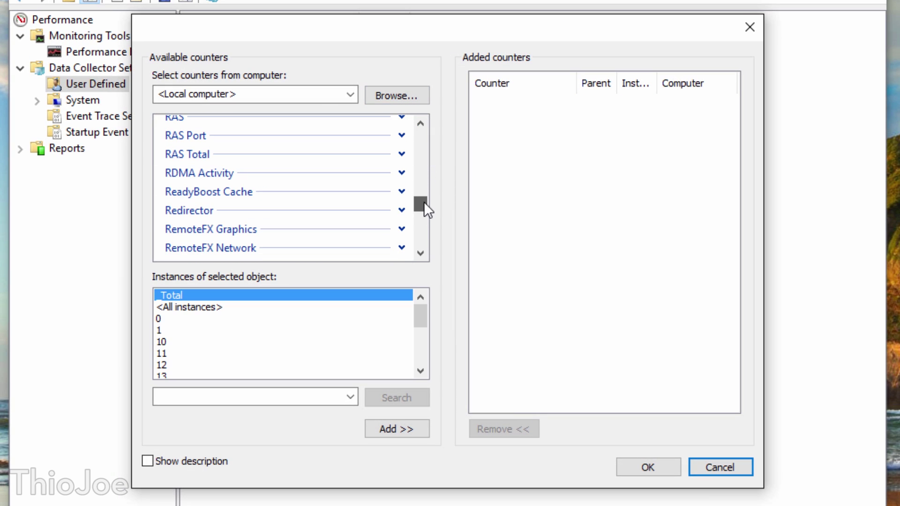
# Step: Add all Processor counters for instance 15
pyautogui.click(421, 121)
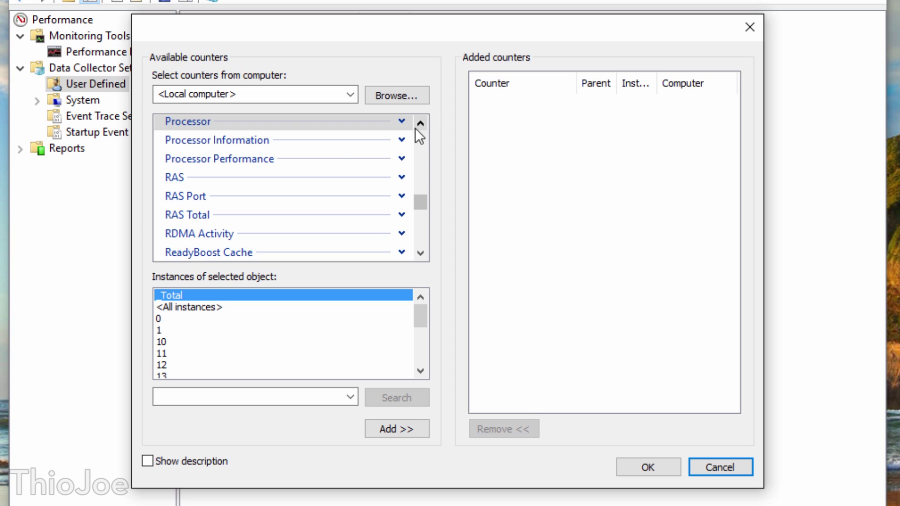
pyautogui.click(207, 126)
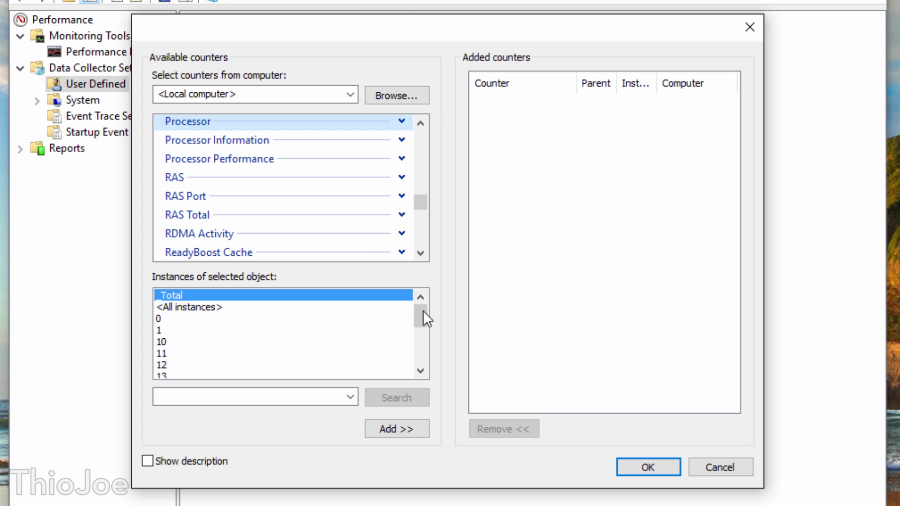
pyautogui.moveTo(423, 311); pyautogui.dragTo(415, 306)
pyautogui.moveTo(423, 314); pyautogui.dragTo(426, 325)
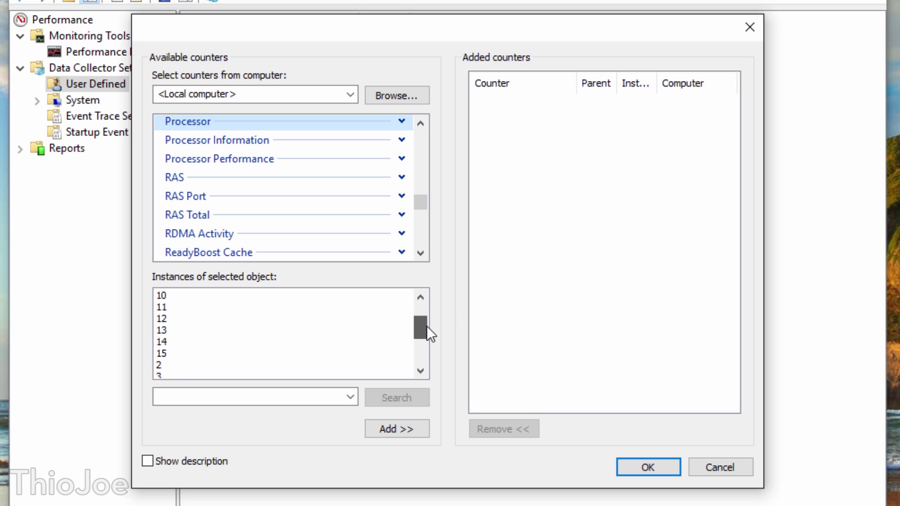
pyautogui.click(247, 353)
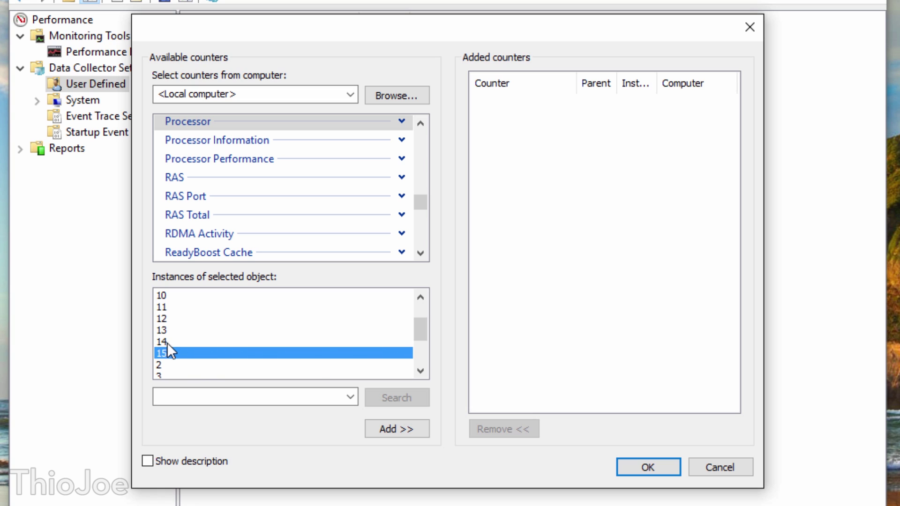
pyautogui.moveTo(421, 332); pyautogui.dragTo(423, 325)
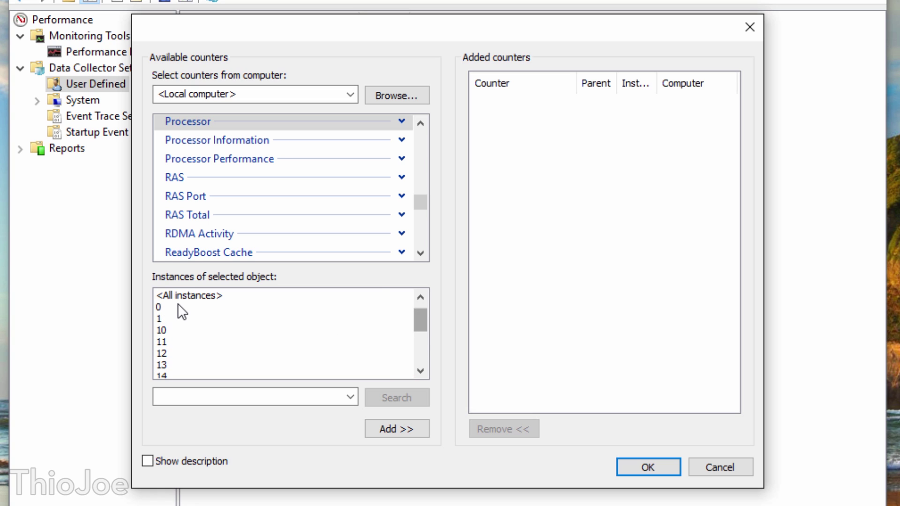
pyautogui.click(181, 307)
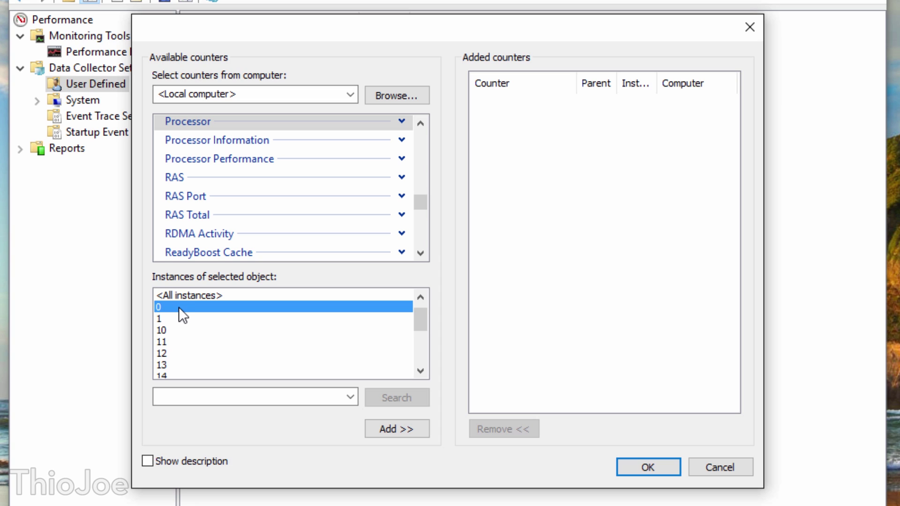
pyautogui.moveTo(425, 318); pyautogui.dragTo(423, 332)
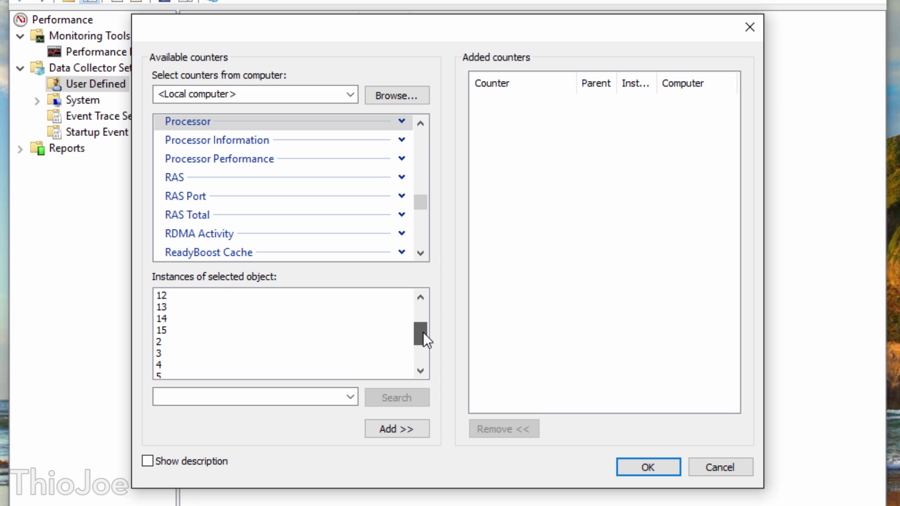
pyautogui.click(233, 329)
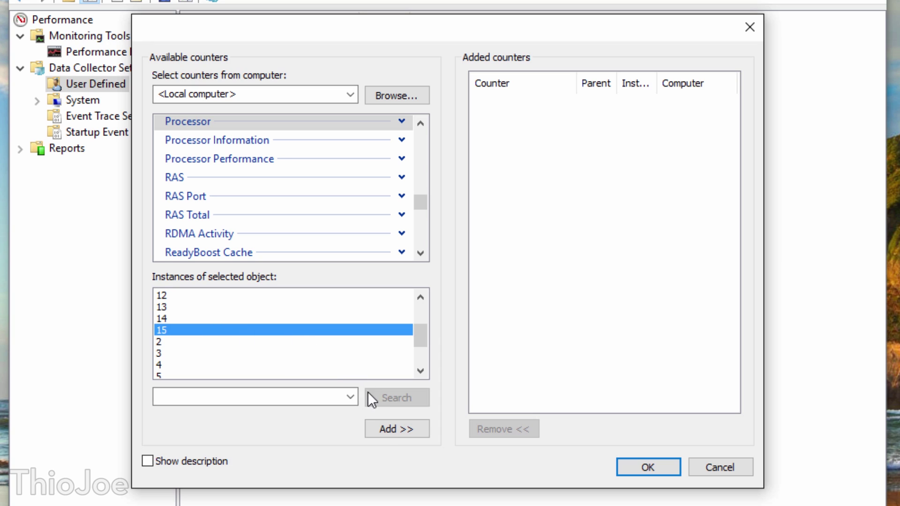
pyautogui.click(381, 429)
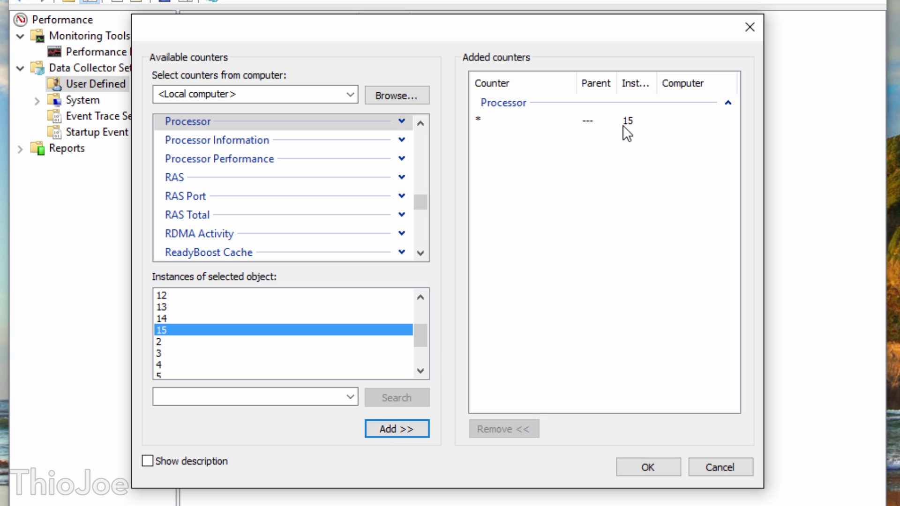
# Step: Add the Process Thread Count counter for _Total
pyautogui.click(420, 124)
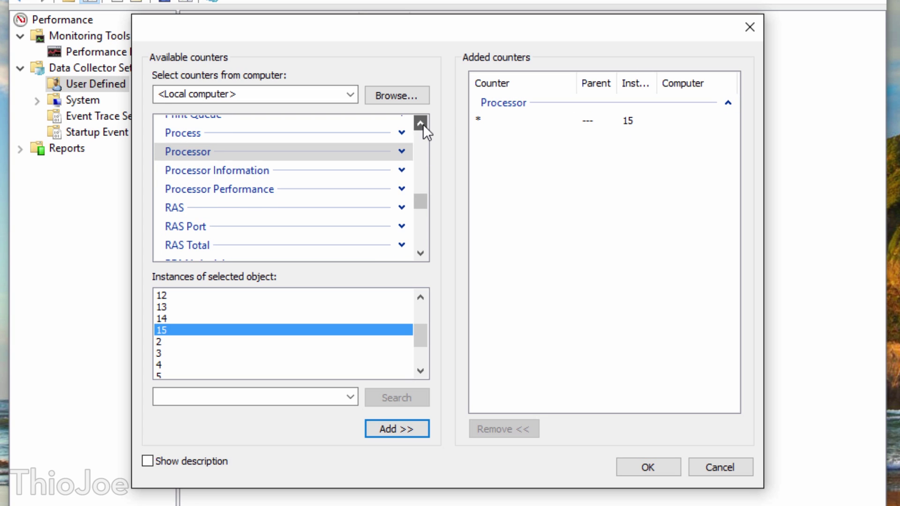
pyautogui.click(195, 151)
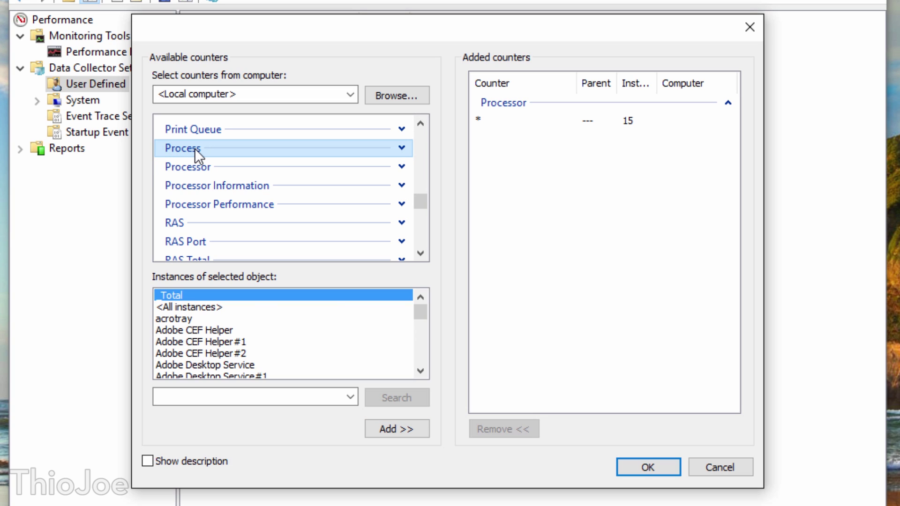
pyautogui.click(400, 148)
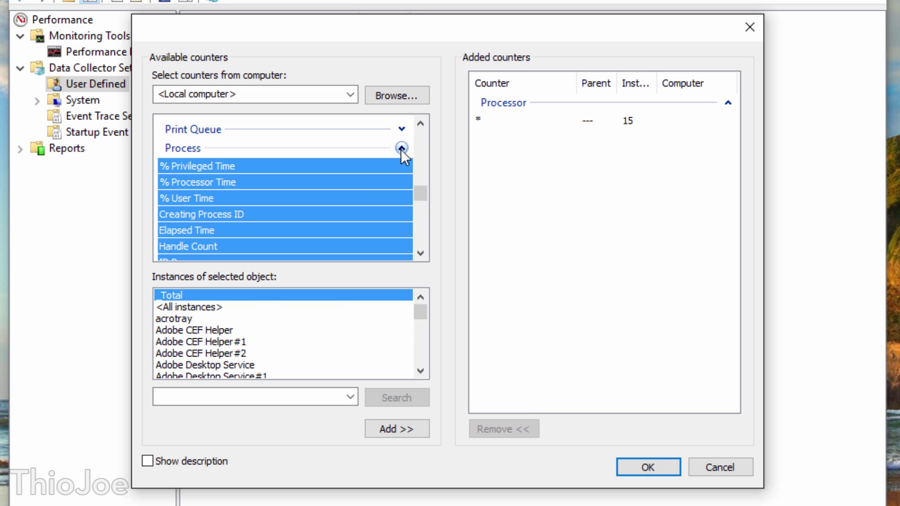
pyautogui.moveTo(425, 190); pyautogui.dragTo(420, 200)
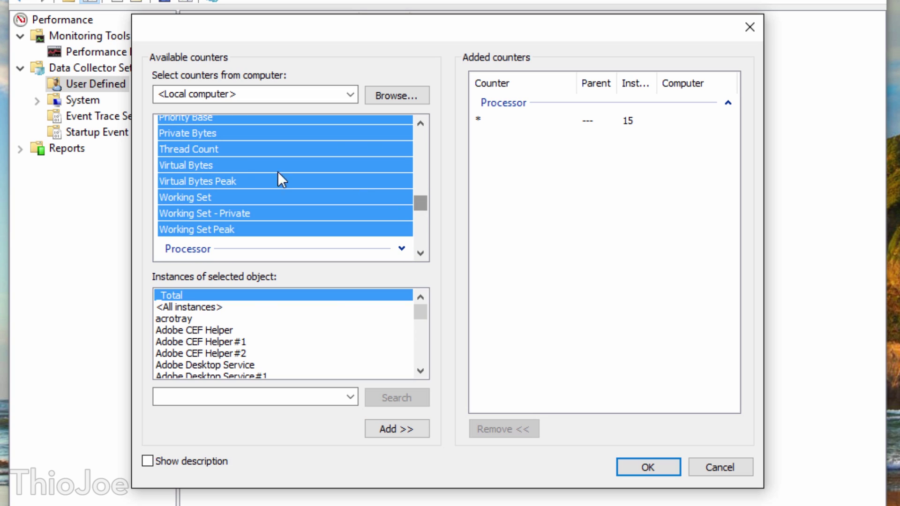
pyautogui.click(191, 150)
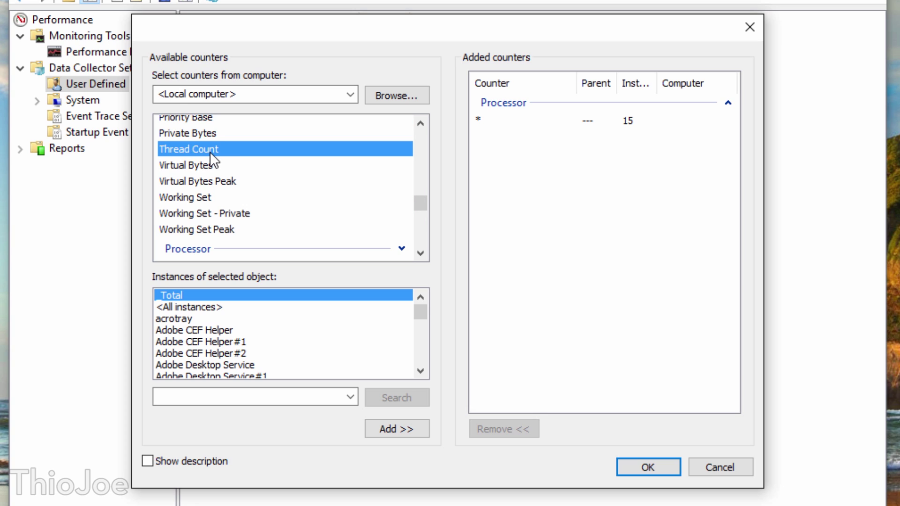
pyautogui.click(392, 430)
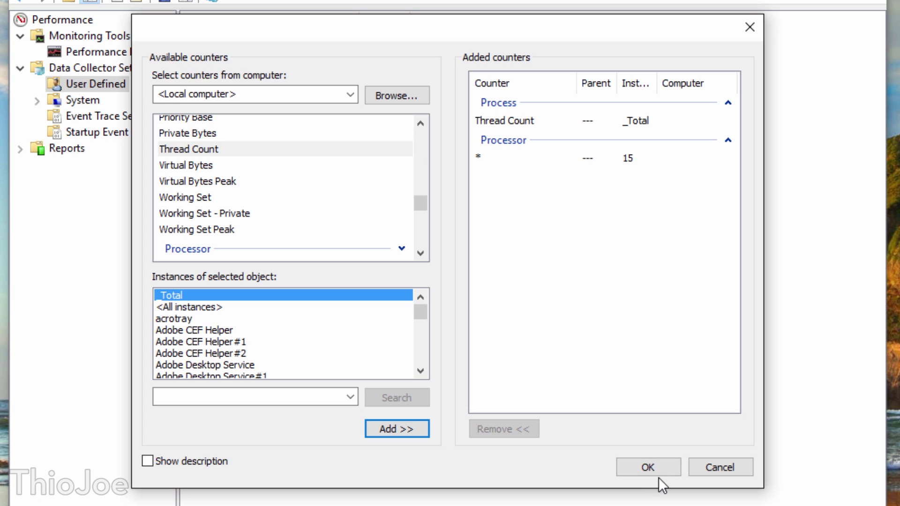
# Step: Confirm the counters and finish the wizard, saving CPU to the default PerfLogs Admin location
pyautogui.click(650, 466)
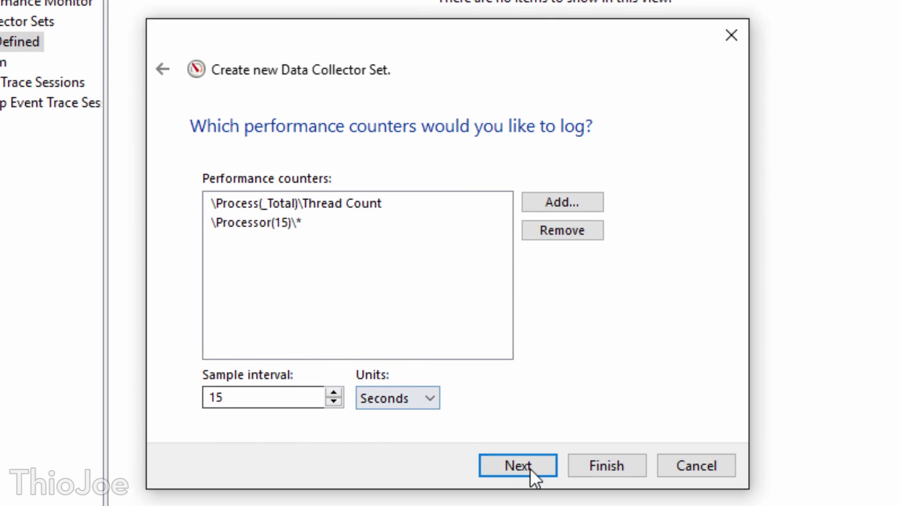
pyautogui.click(511, 462)
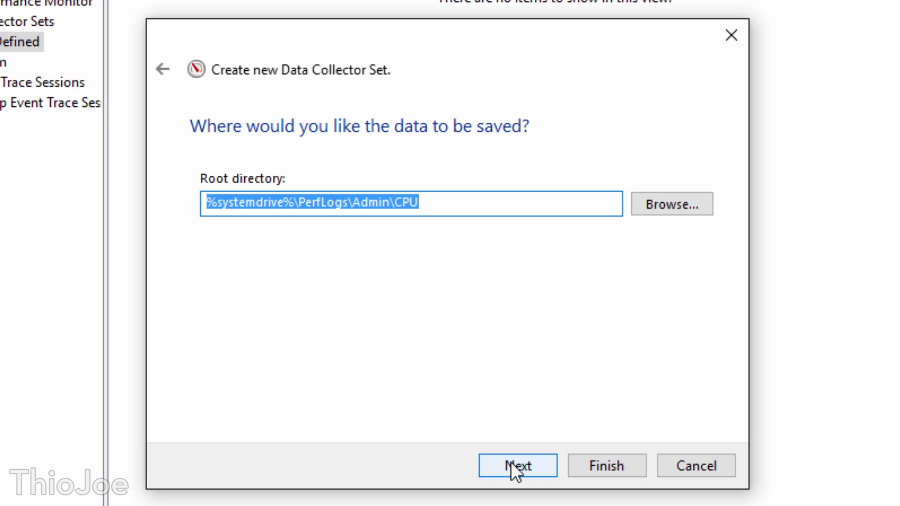
pyautogui.click(512, 462)
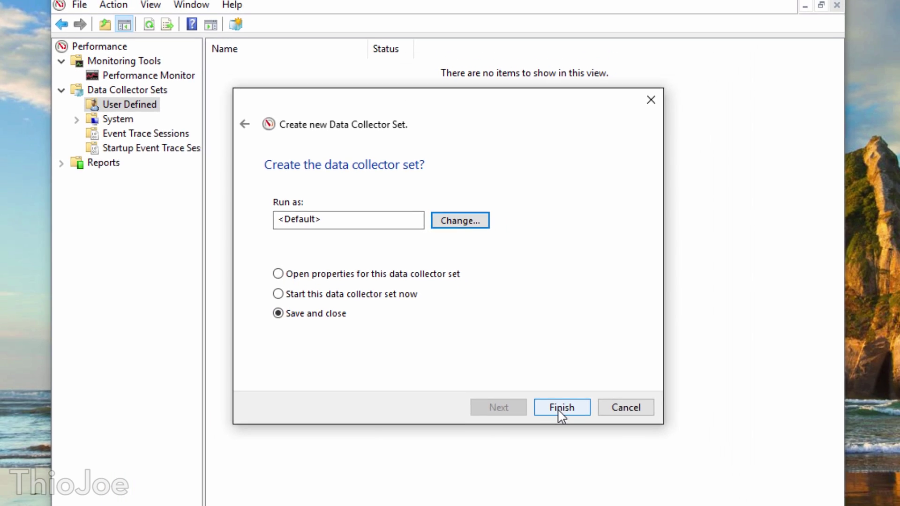
pyautogui.click(592, 448)
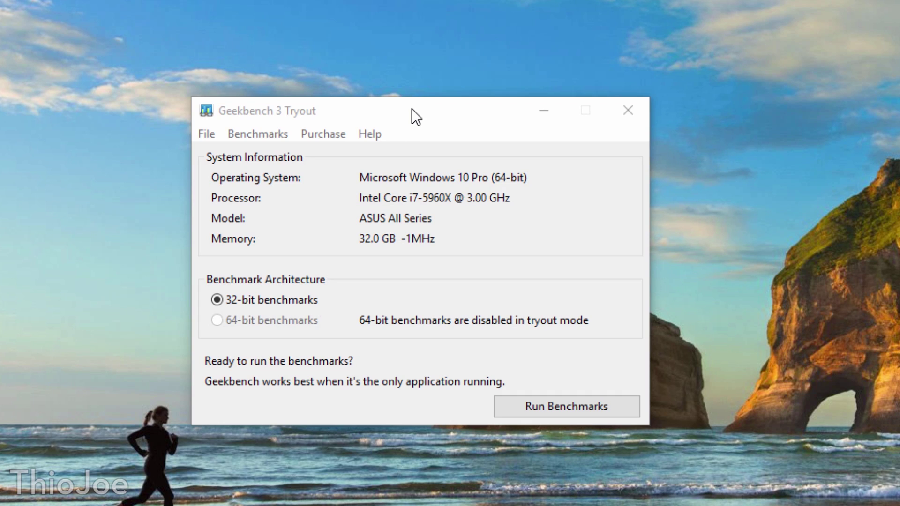
pyautogui.click(411, 110)
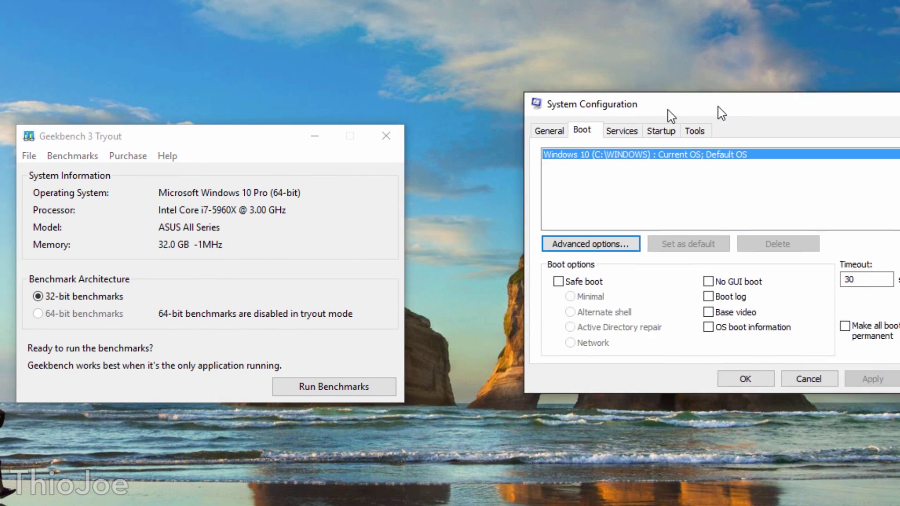
pyautogui.click(496, 264)
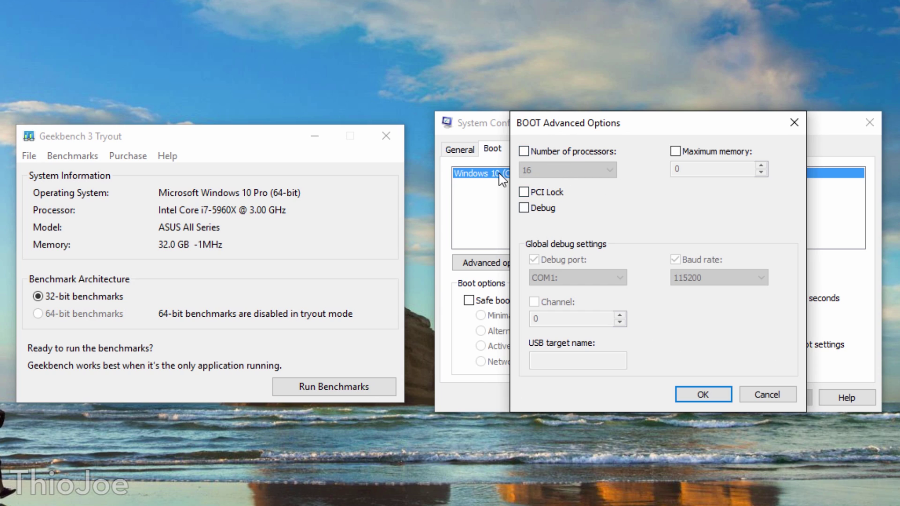
pyautogui.click(705, 395)
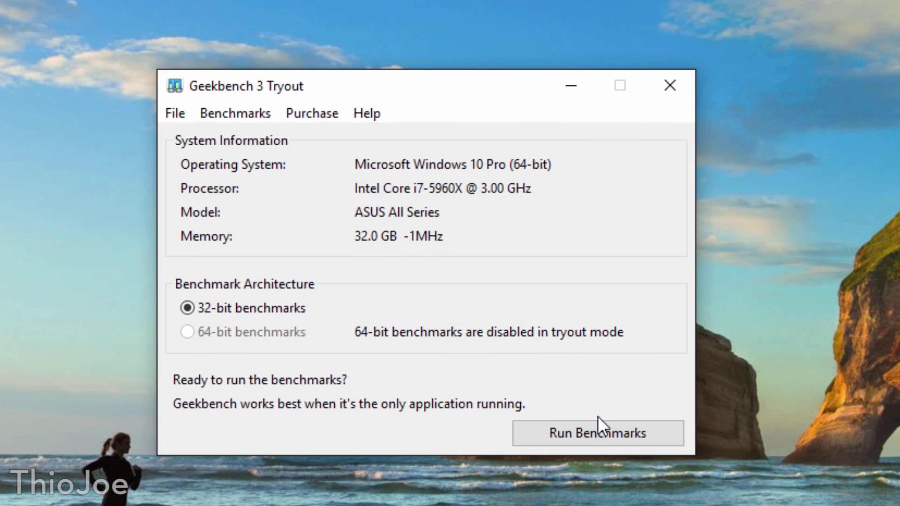
pyautogui.click(587, 436)
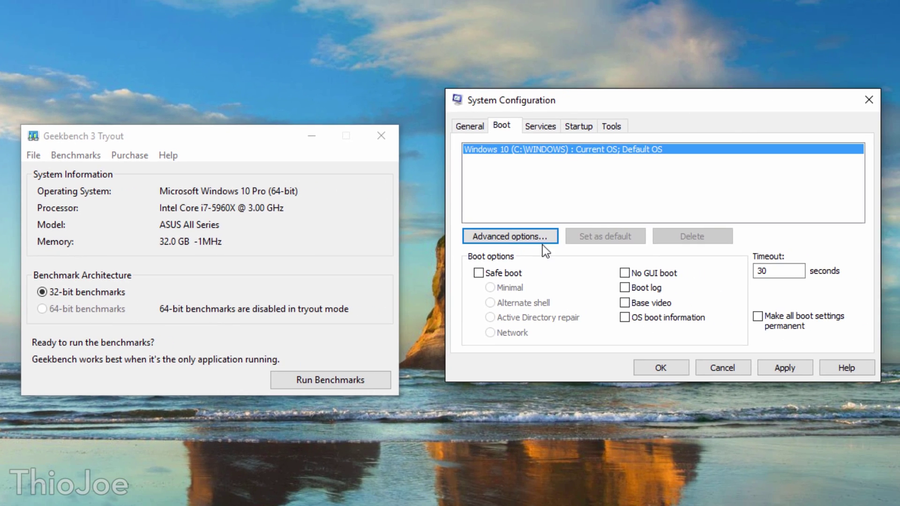
# Step: Reopen System Configuration's advanced boot options beside Geekbench, still at 16 processors
pyautogui.click(525, 242)
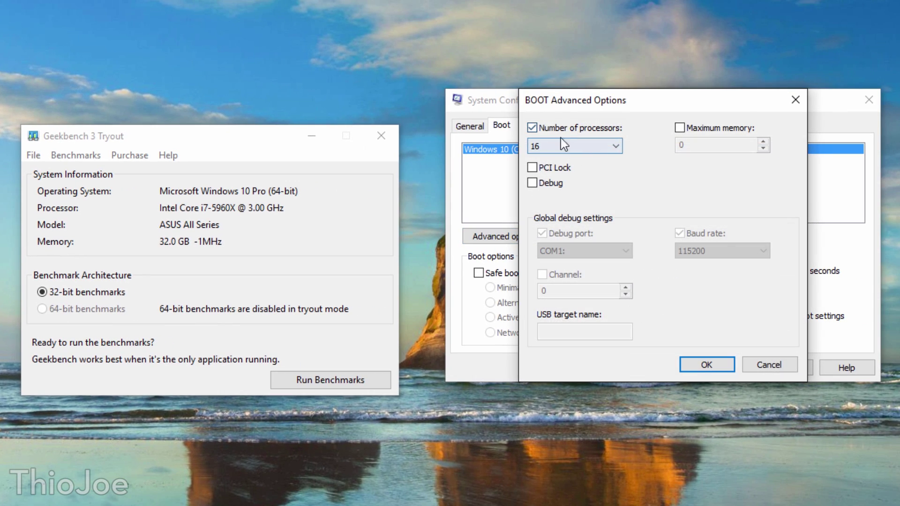
# Step: Apply the 16-processor boot limit without restarting, then start a new Geekbench 3 benchmark run
pyautogui.click(707, 365)
pyautogui.click(671, 367)
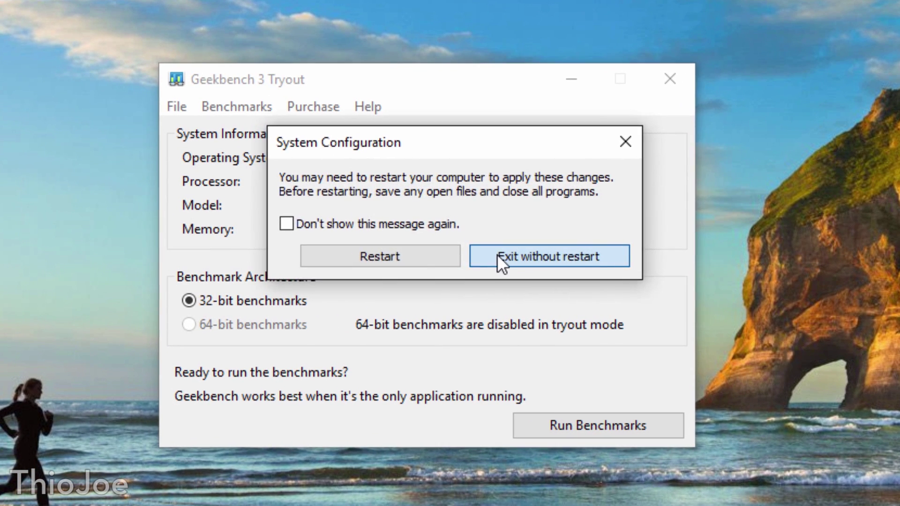
pyautogui.click(279, 261)
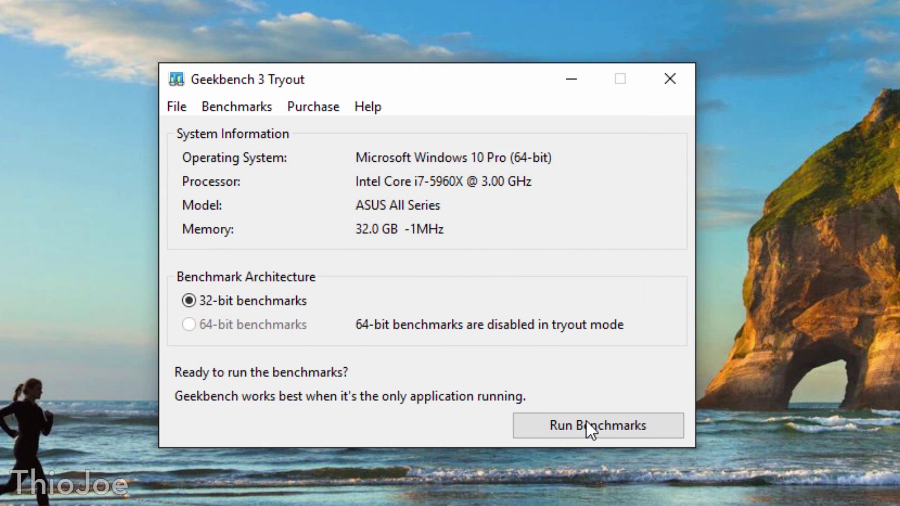
pyautogui.click(588, 428)
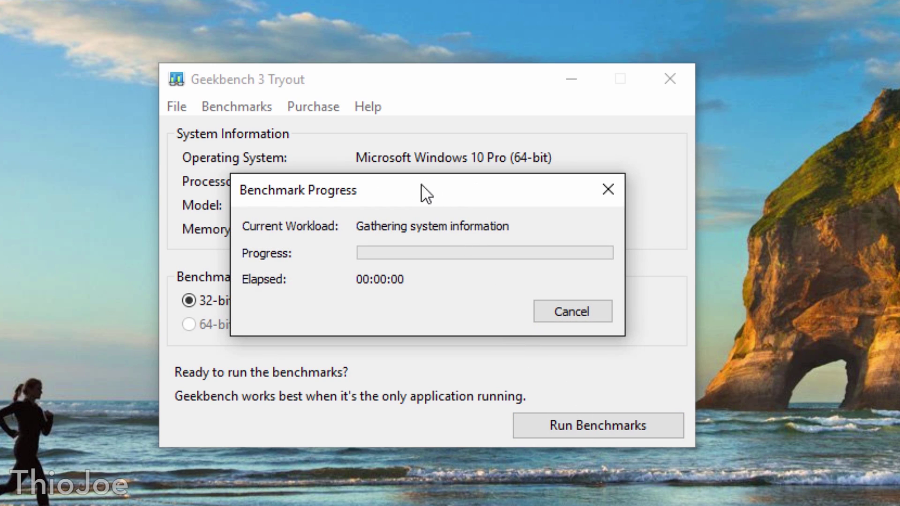